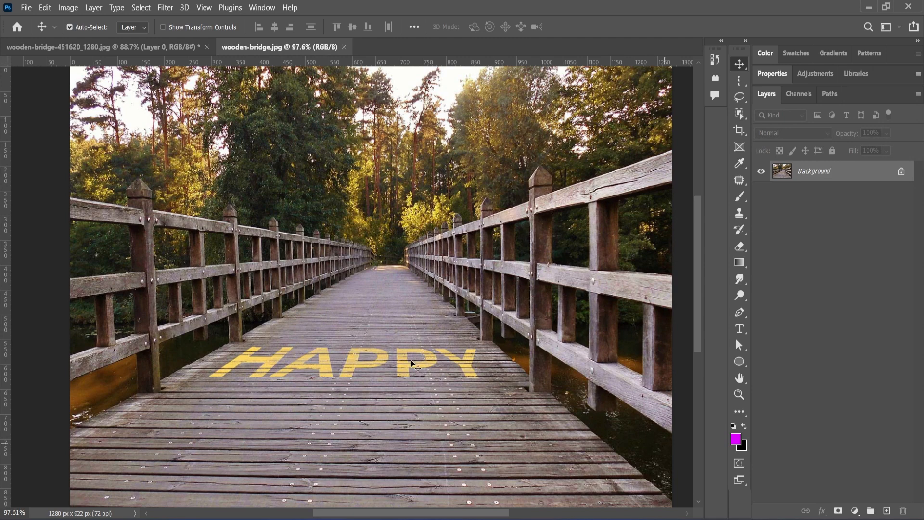
# - Switch to the untouched wooden-bridge-451620_1280.jpg document
pyautogui.click(137, 48)
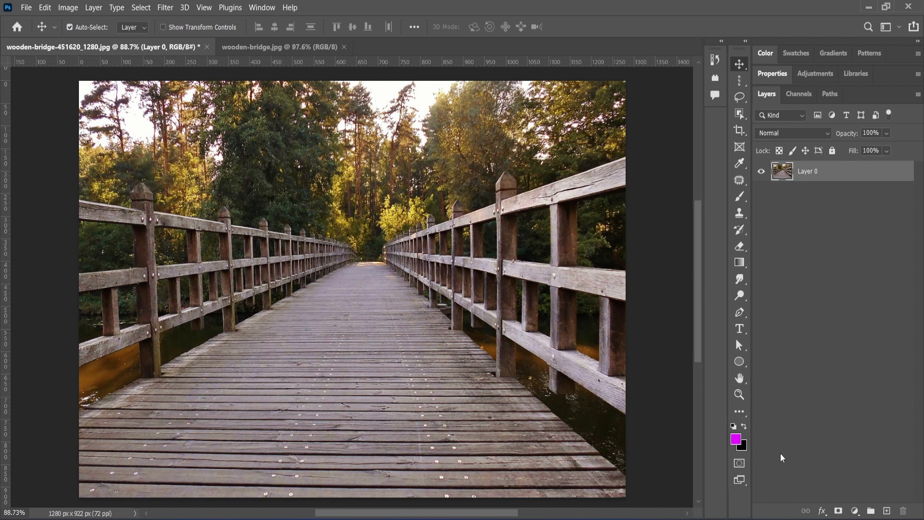
# - On a new layer, type 'HAPPY' in yellow Montserrat Bold 150 pt across the bridge planks
pyautogui.click(888, 511)
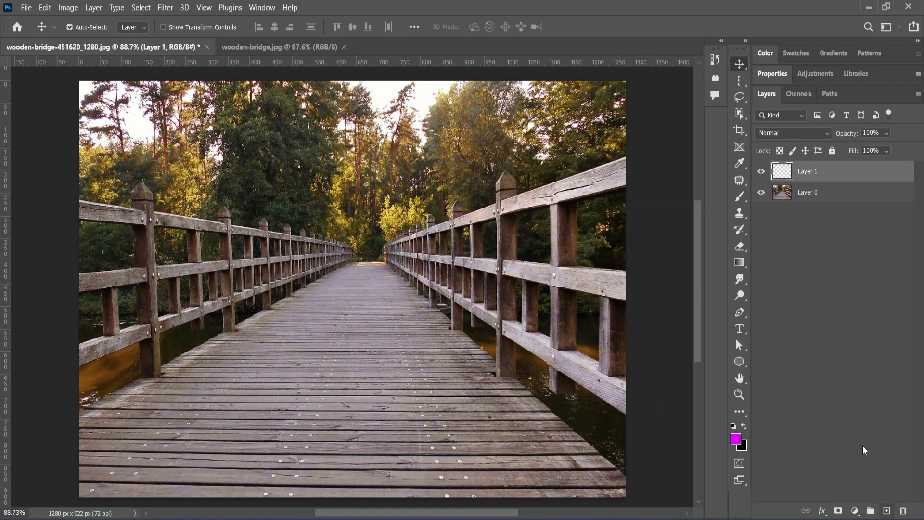
pyautogui.click(740, 329)
pyautogui.click(261, 359)
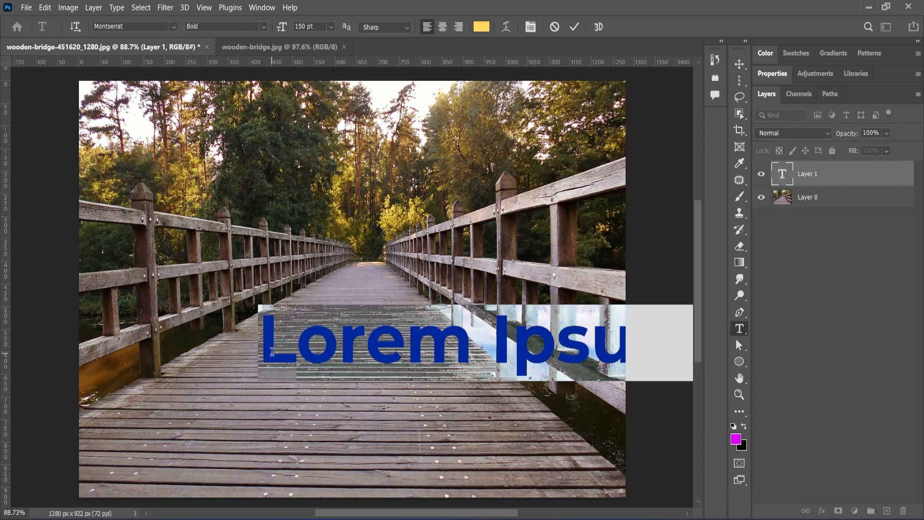
pyautogui.write('HA')
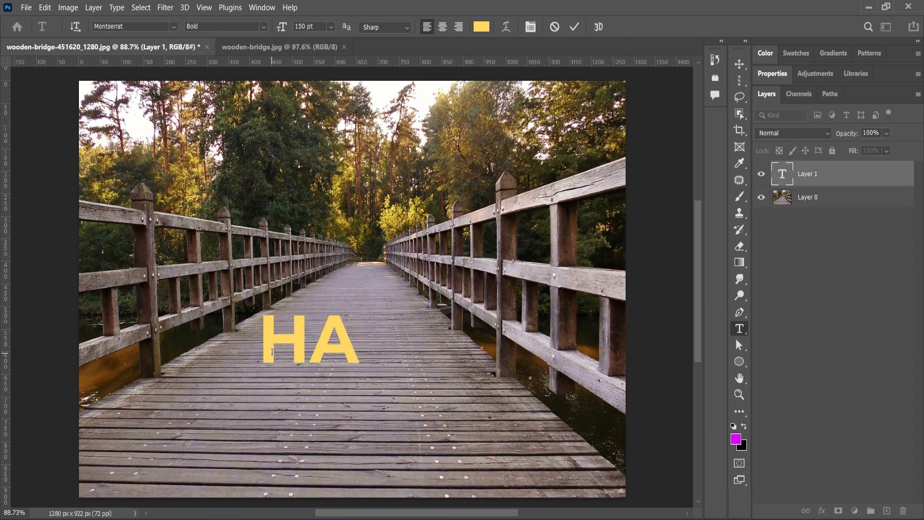
pyautogui.write('PY')
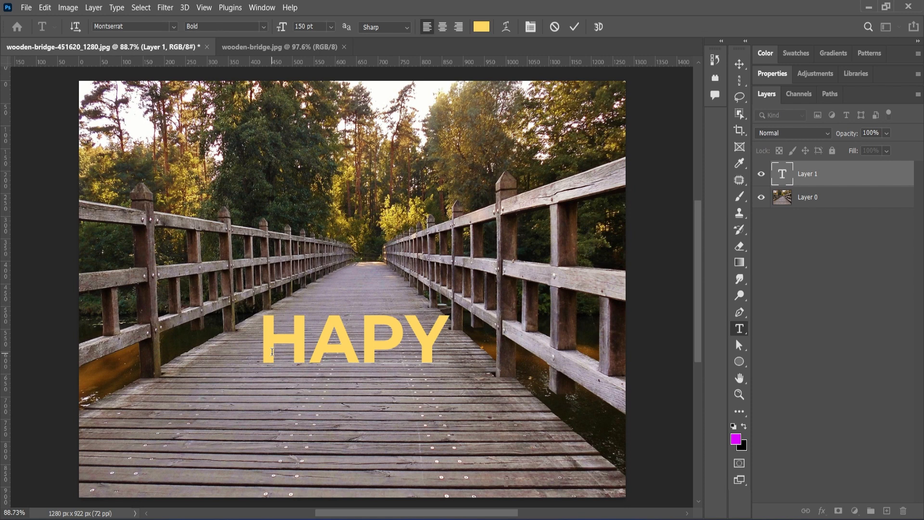
pyautogui.press('BackSpace')
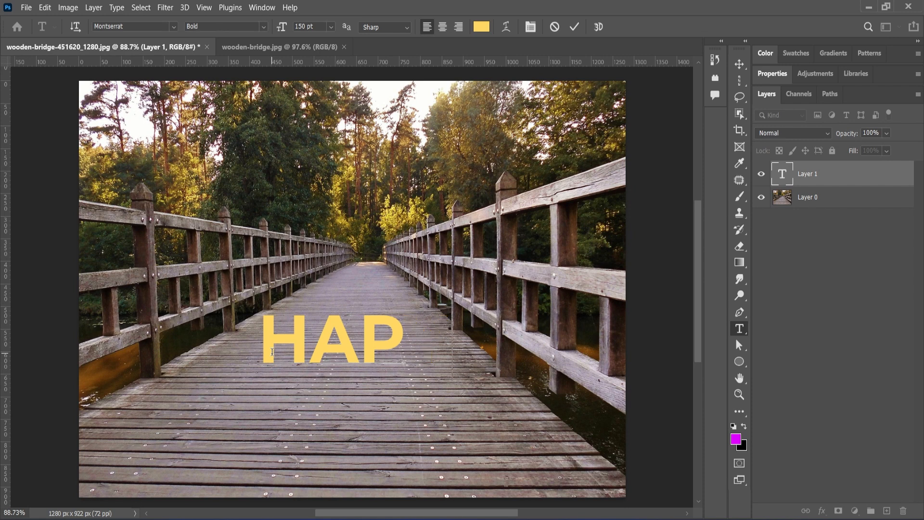
pyautogui.write('PY')
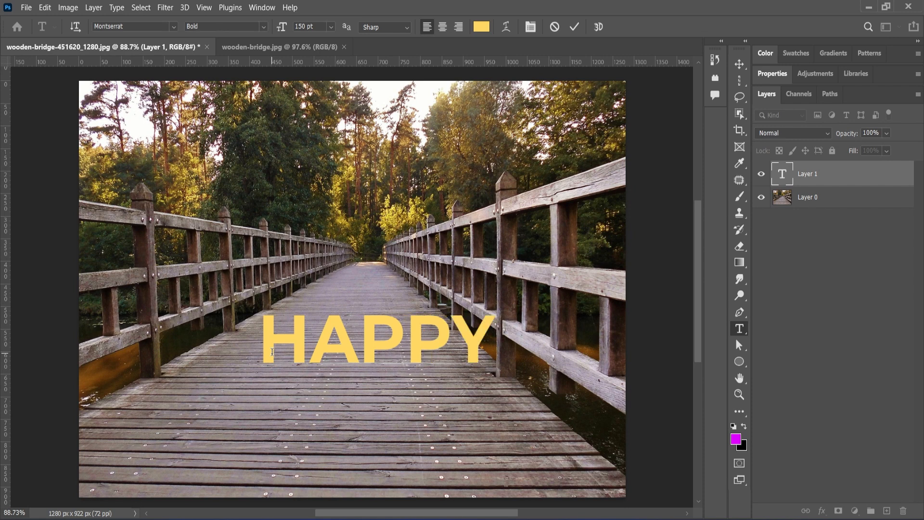
pyautogui.click(571, 29)
pyautogui.click(740, 64)
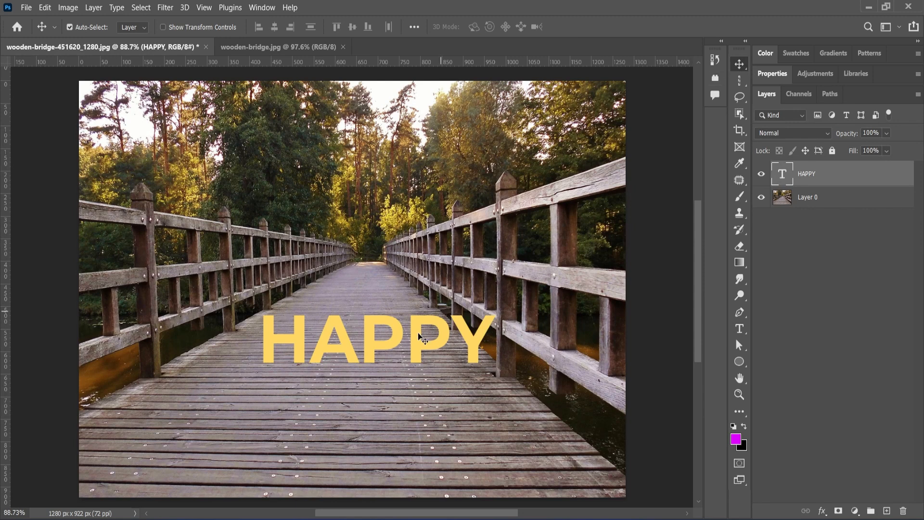
# - Nudge HAPPY slightly left and down, and place a new empty Layer 1 beneath it
pyautogui.moveTo(391, 346); pyautogui.dragTo(376, 351)
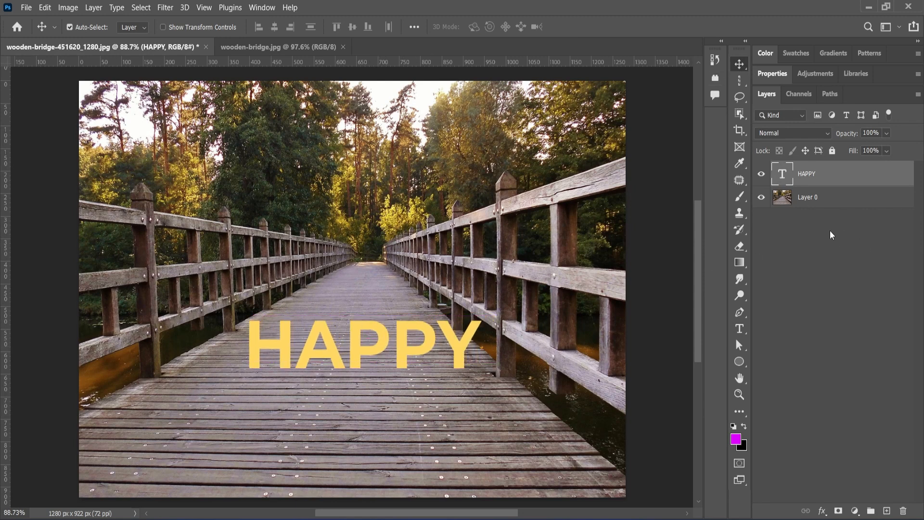
pyautogui.click(887, 511)
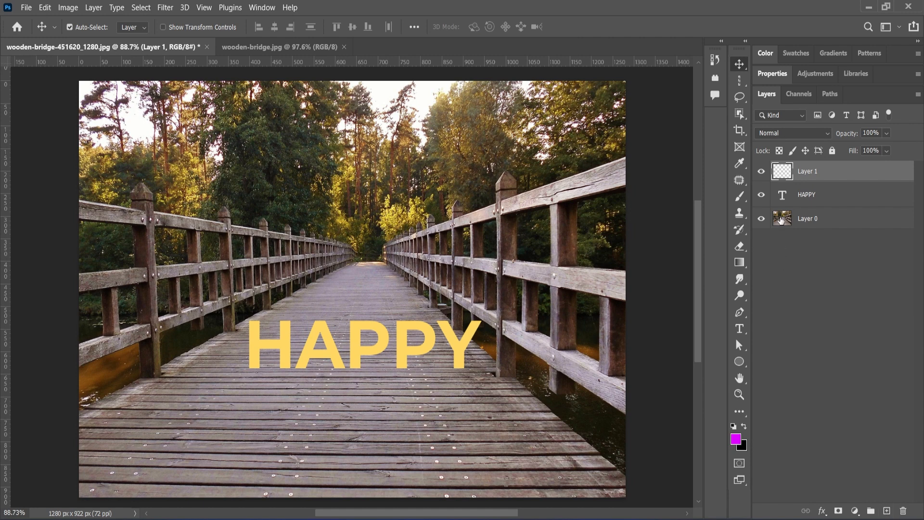
pyautogui.moveTo(814, 172); pyautogui.dragTo(816, 206)
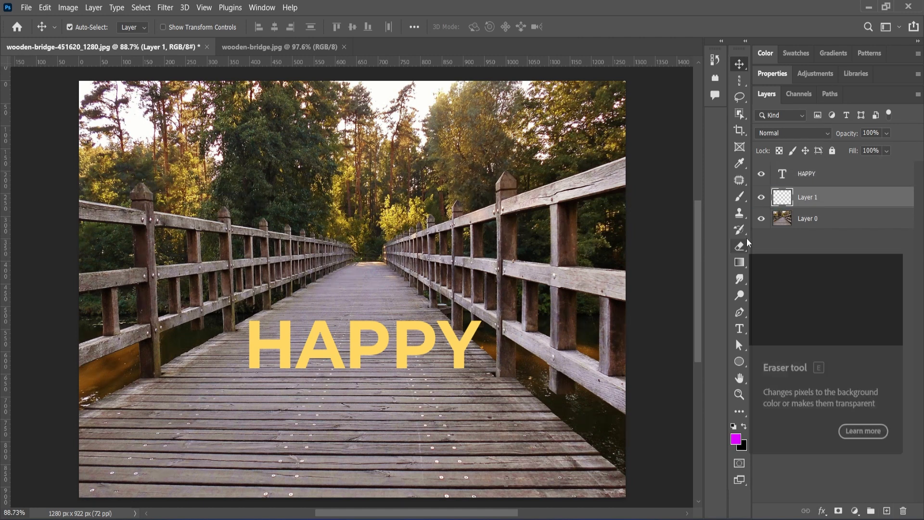
pyautogui.click(797, 175)
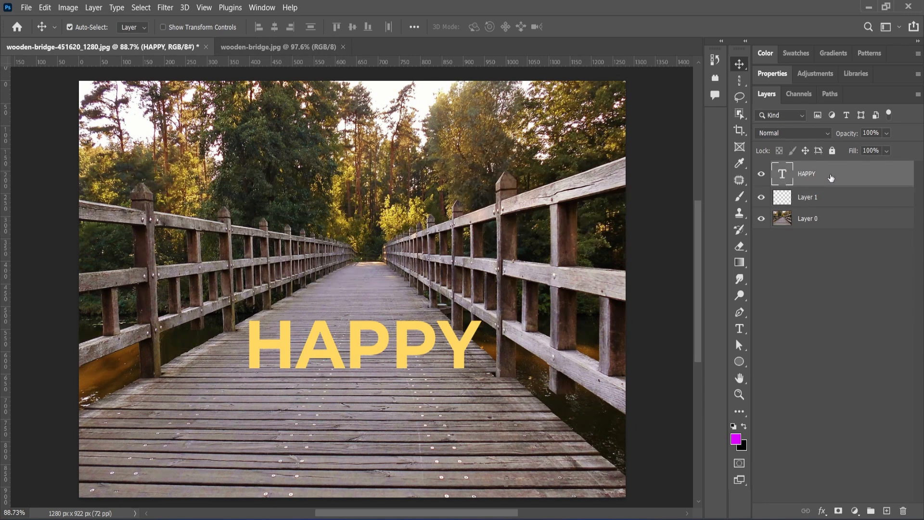
# - Select all, copy the HAPPY layer contents, then deselect
pyautogui.click(146, 9)
pyautogui.click(145, 18)
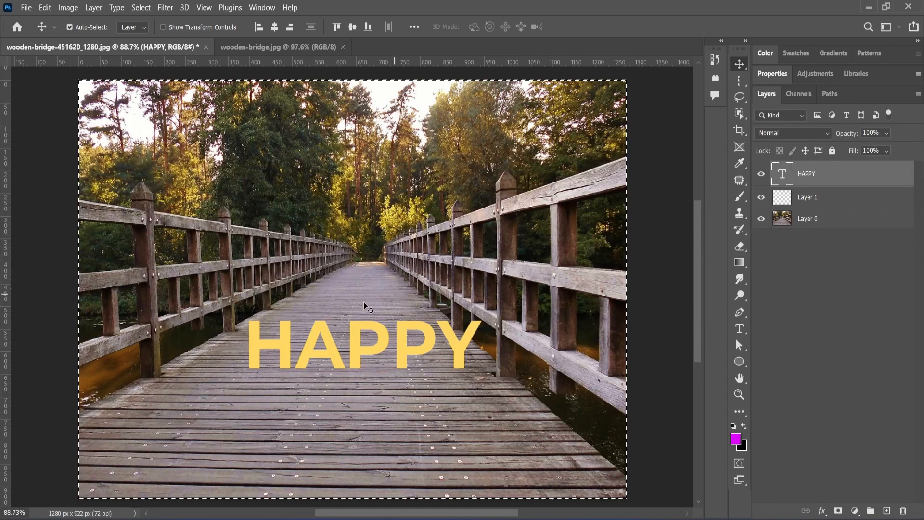
pyautogui.click(45, 7)
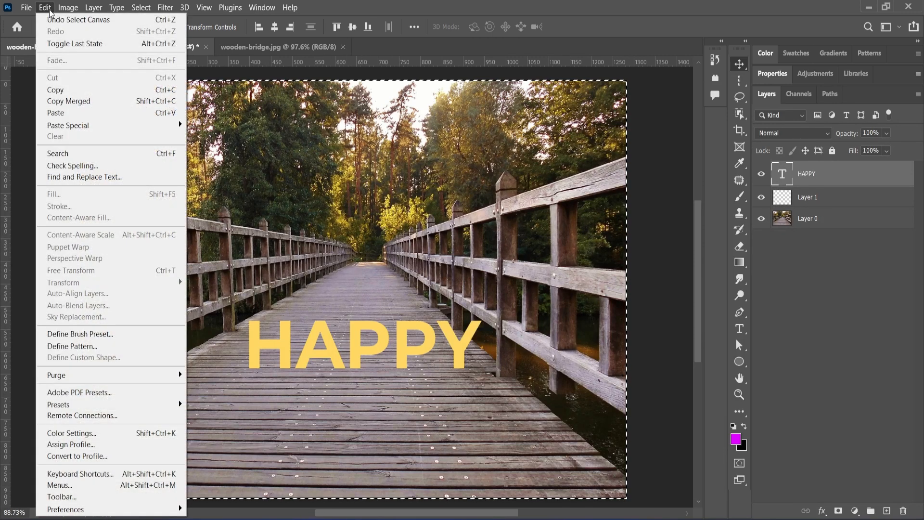
pyautogui.click(50, 91)
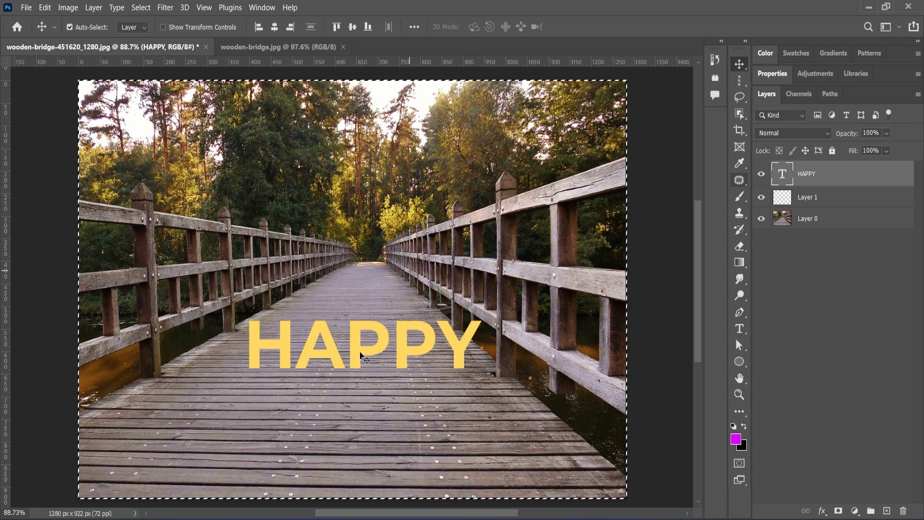
pyautogui.click(141, 7)
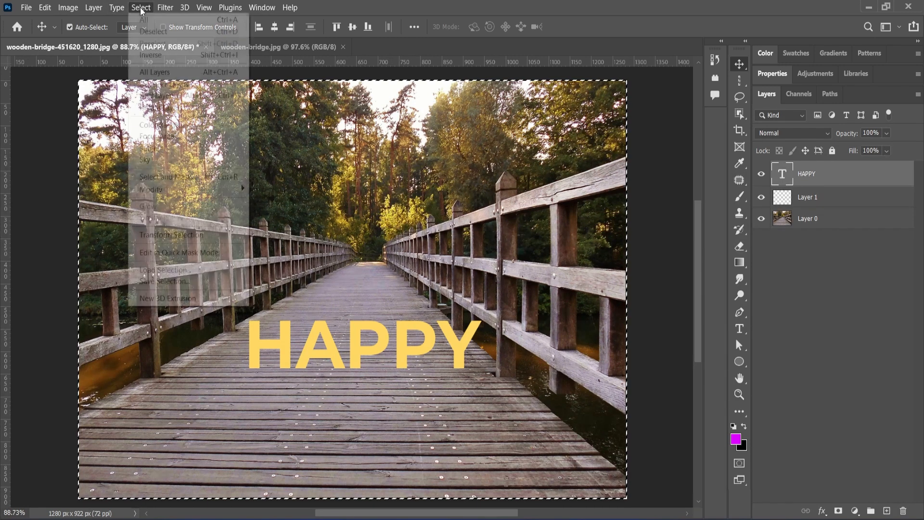
pyautogui.click(148, 35)
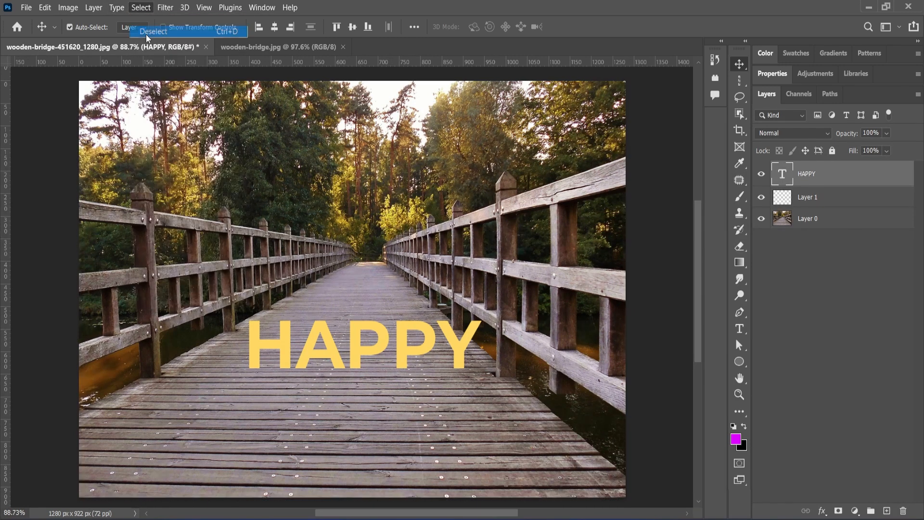
# - With Layer 0 active, draw a four-corner Vanishing Point plane over the bridge deck and confirm it
pyautogui.click(828, 223)
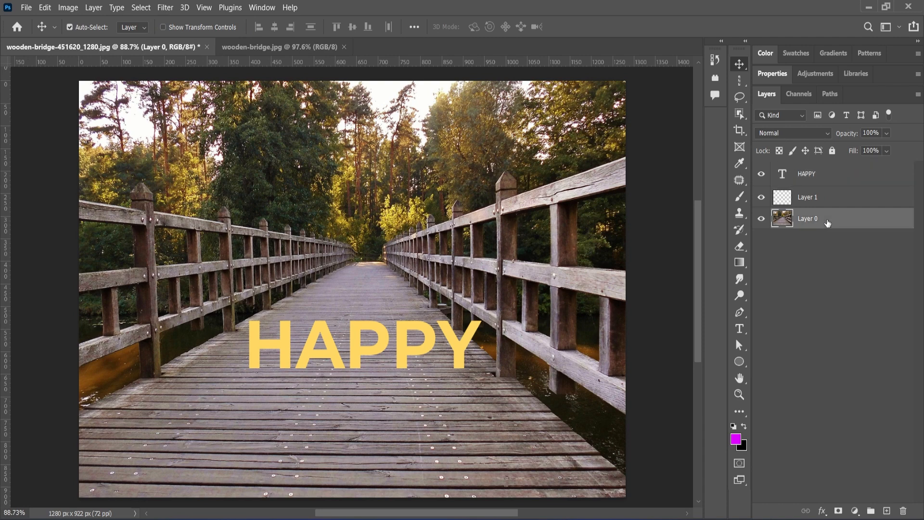
pyautogui.click(762, 219)
pyautogui.click(761, 218)
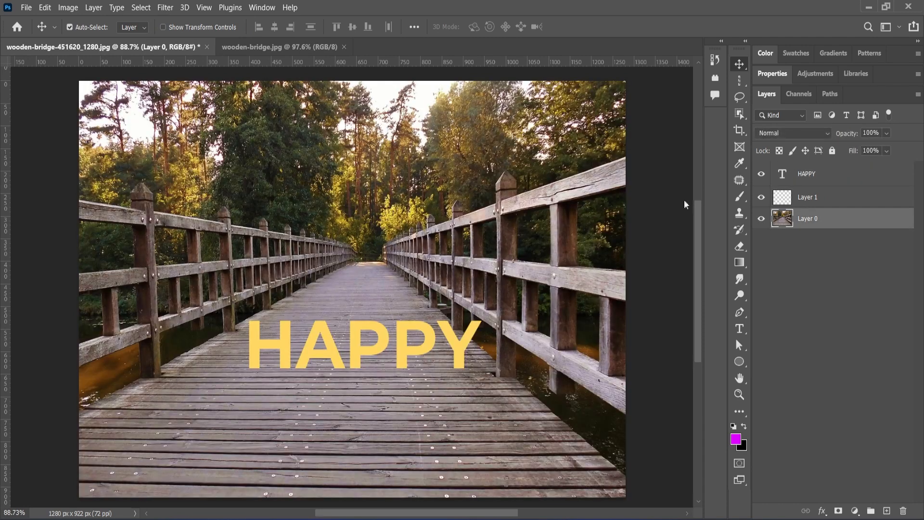
pyautogui.click(165, 7)
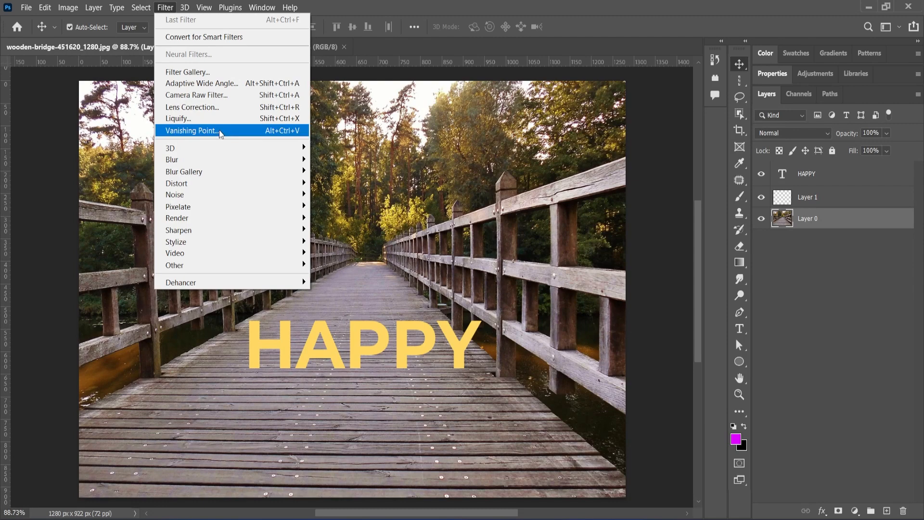
pyautogui.click(219, 130)
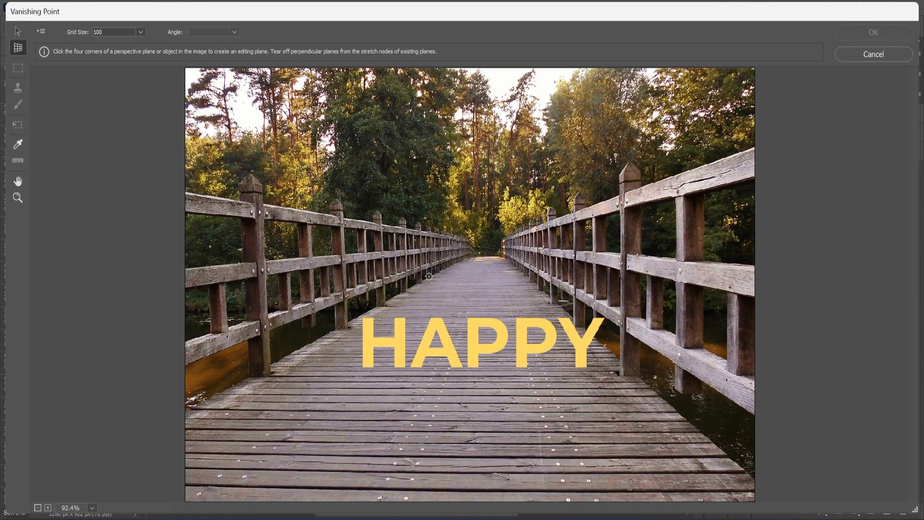
pyautogui.click(429, 276)
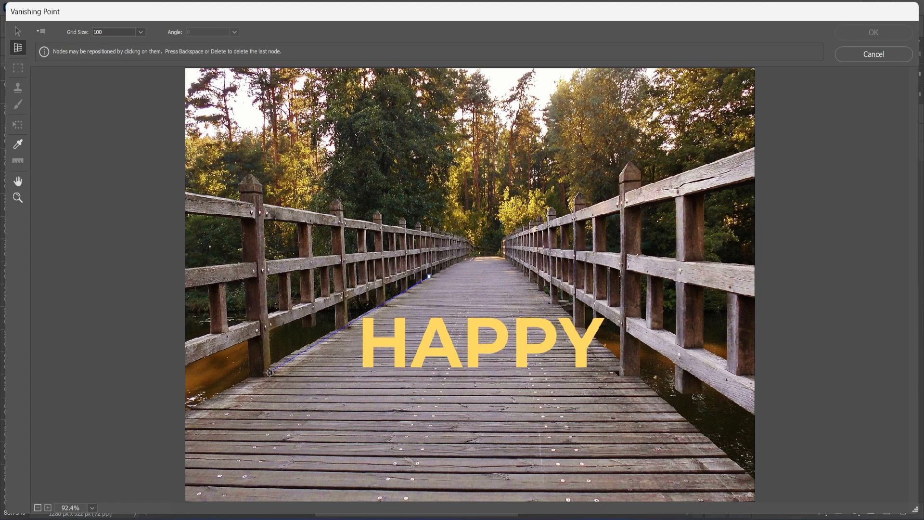
pyautogui.click(270, 374)
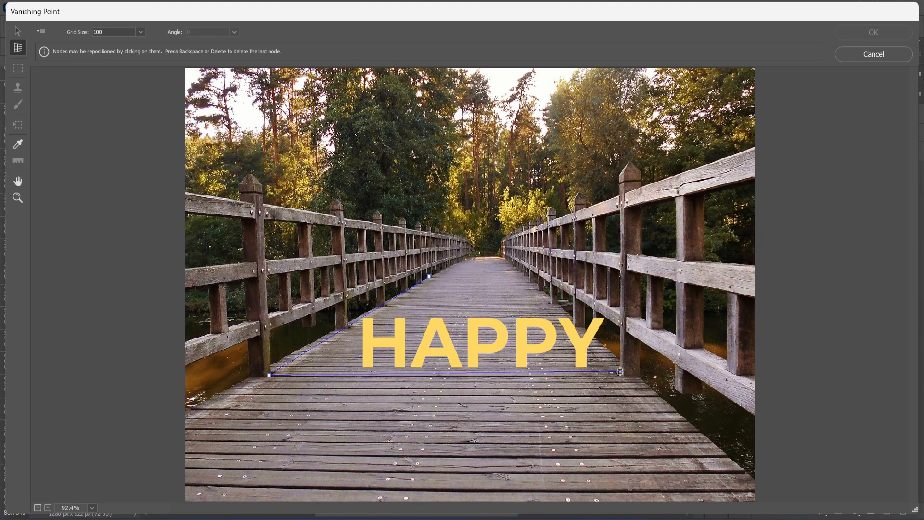
pyautogui.click(621, 372)
pyautogui.click(522, 274)
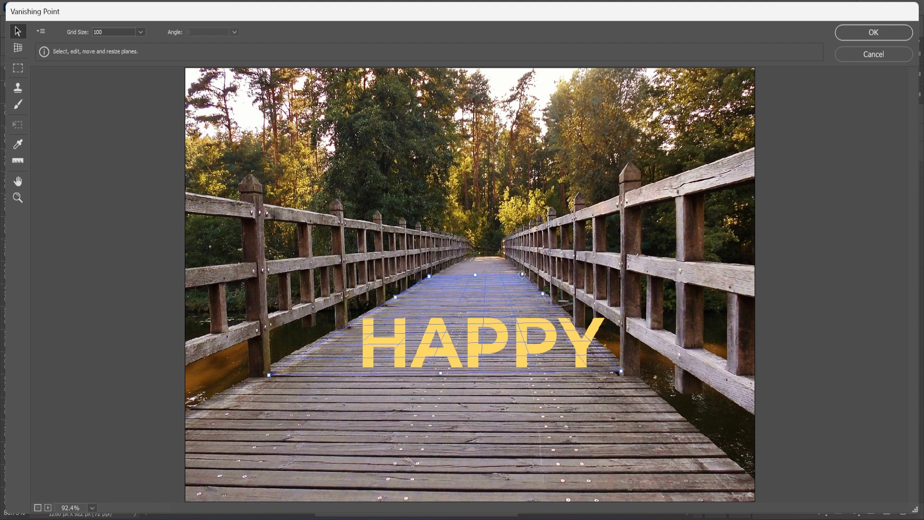
pyautogui.click(859, 33)
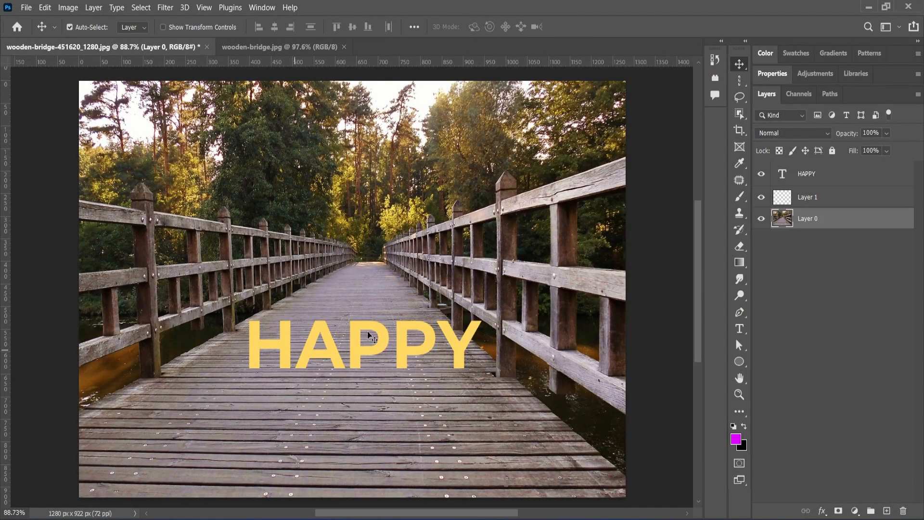
# - Hide the HAPPY text layer and select the empty Layer 1
pyautogui.click(800, 174)
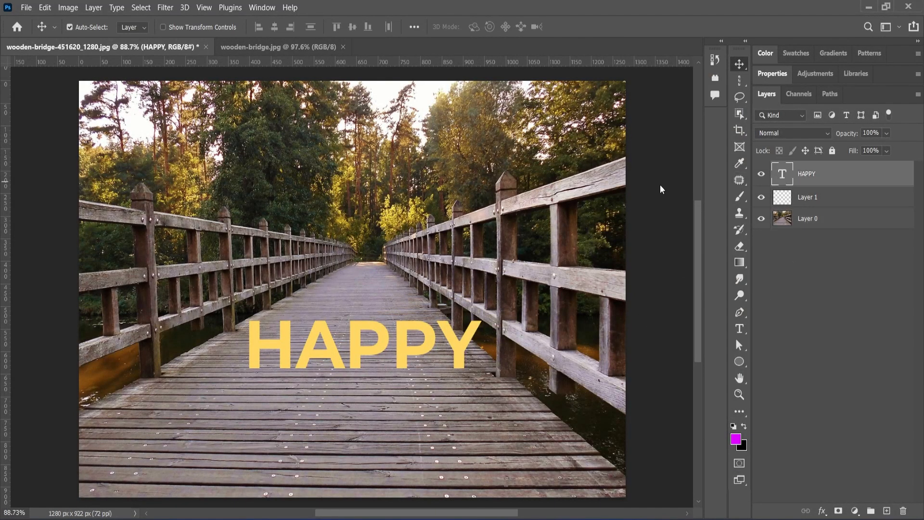
pyautogui.click(761, 175)
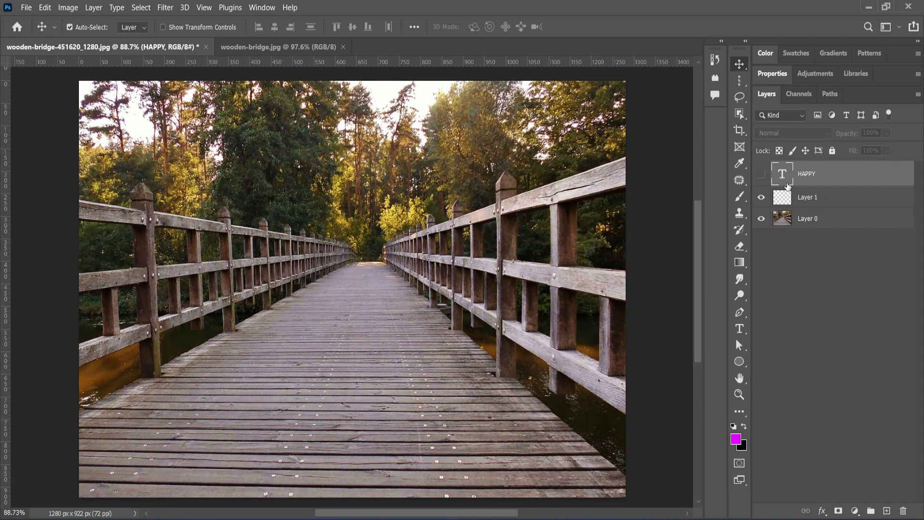
pyautogui.click(817, 201)
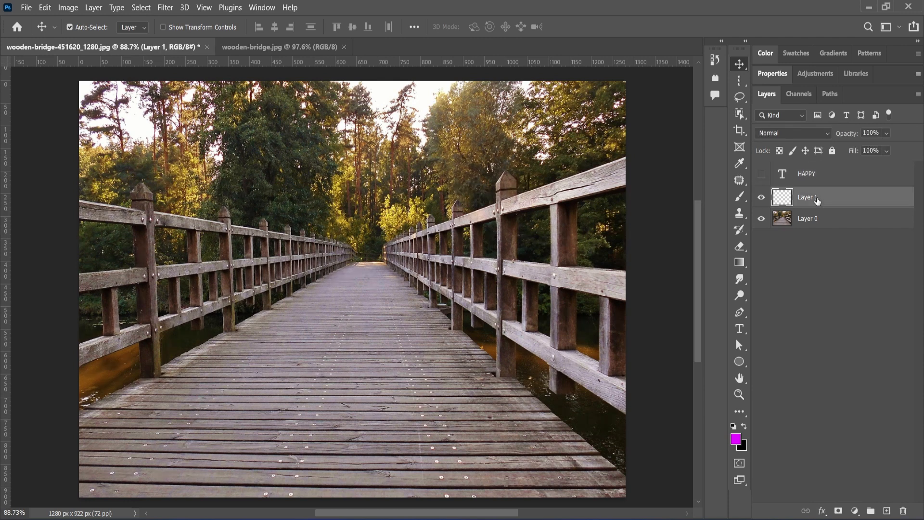
# - Paste the copied HAPPY lettering into Vanishing Point on Layer 1, ready to transform
pyautogui.click(165, 8)
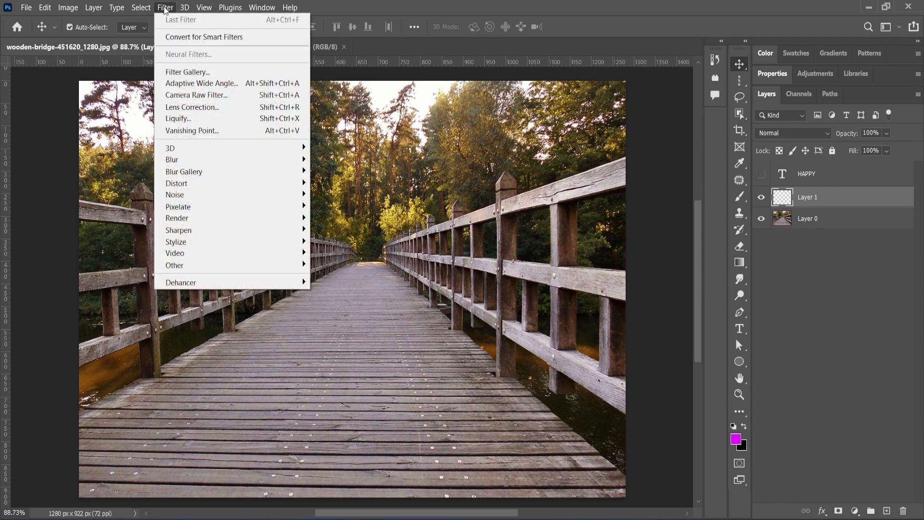
pyautogui.click(194, 130)
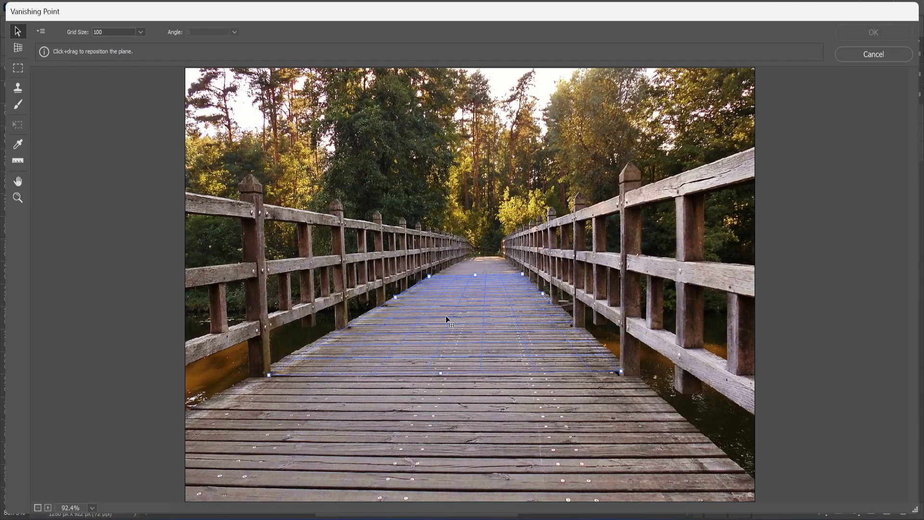
pyautogui.press('alt')
pyautogui.hotkey('ctrl', 'v')
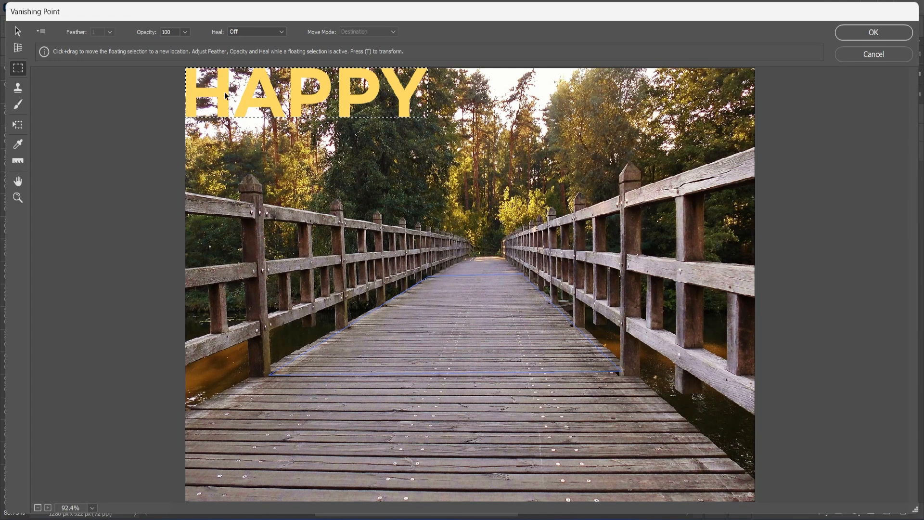
pyautogui.press('t')
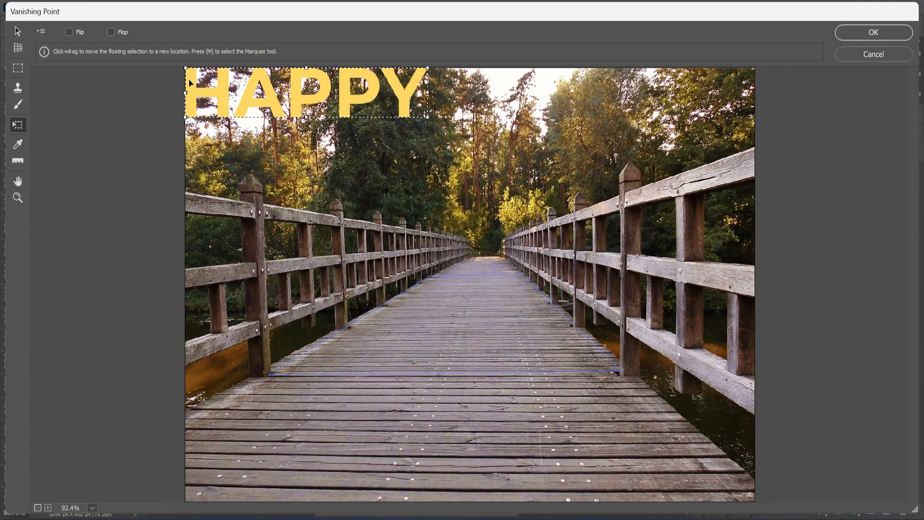
# - Shrink HAPPY, drag it onto the bridge plane, stretch and narrow it to fit, then apply
pyautogui.moveTo(183, 69); pyautogui.dragTo(272, 97)
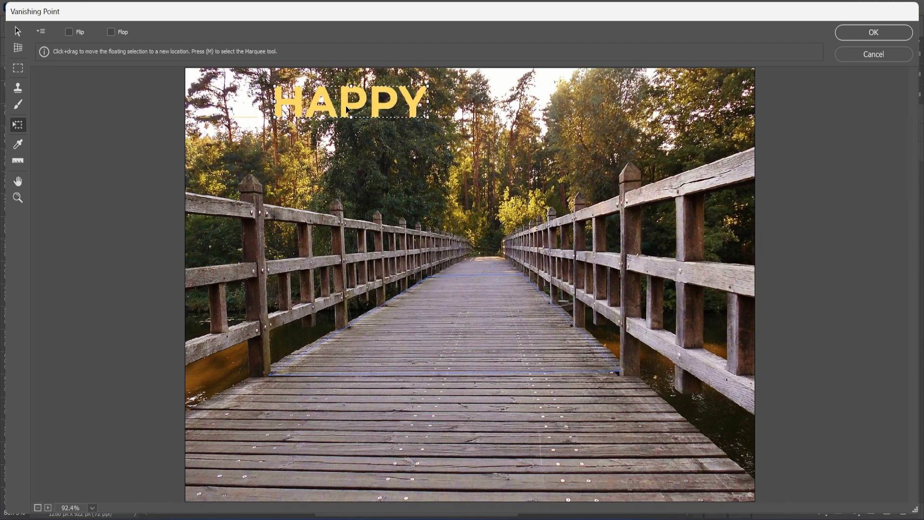
pyautogui.moveTo(348, 113); pyautogui.dragTo(481, 332)
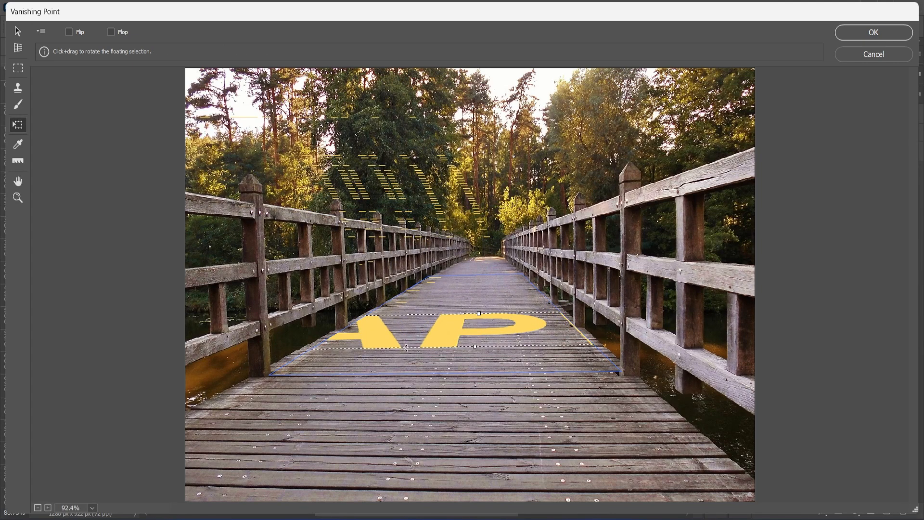
pyautogui.moveTo(473, 347); pyautogui.dragTo(575, 352)
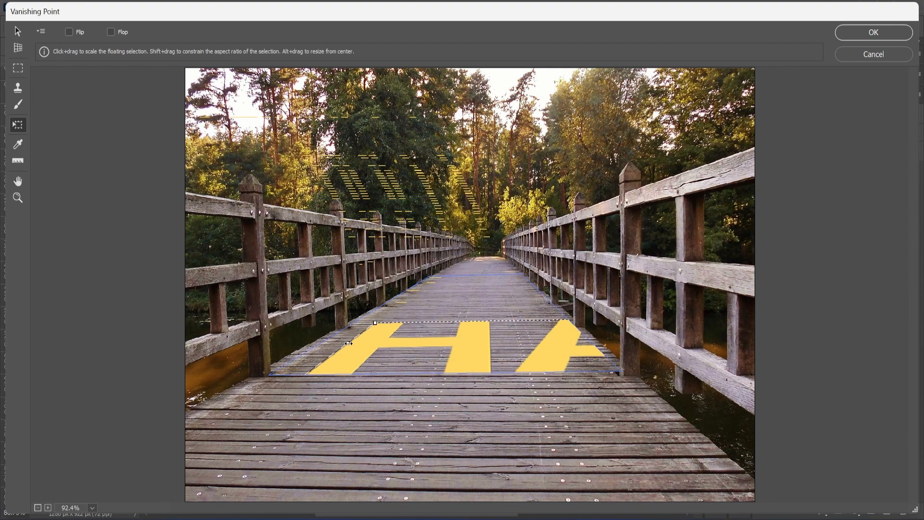
pyautogui.moveTo(351, 343); pyautogui.dragTo(381, 355)
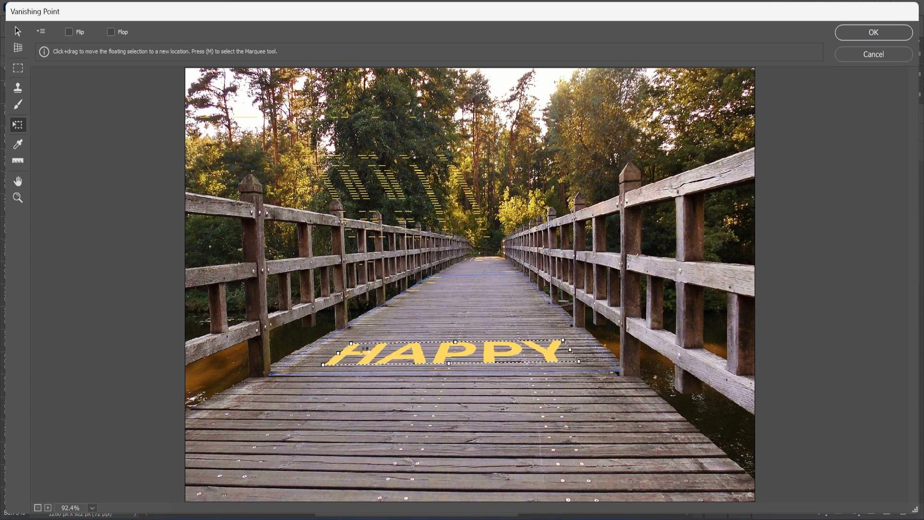
pyautogui.click(869, 33)
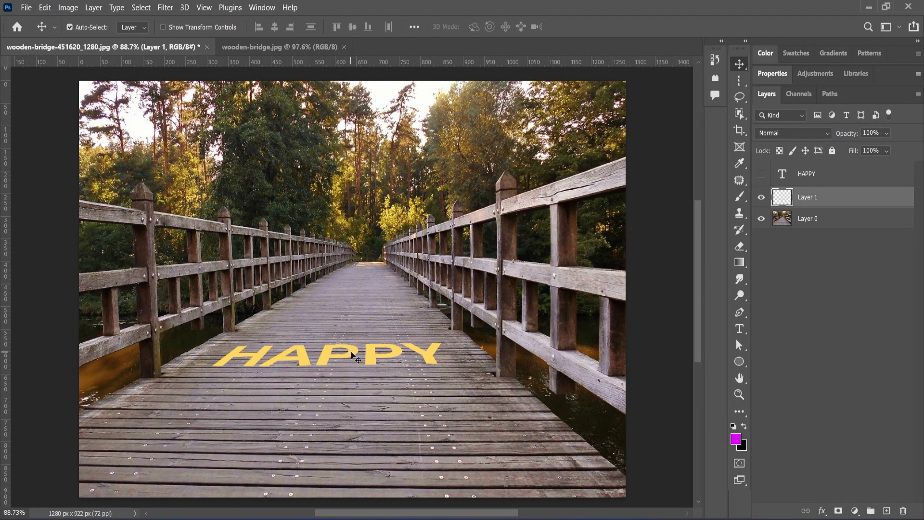
# - Set Layer 1's Blend If Underlying Layer to split ranges 26/90 and 147/202
pyautogui.doubleClick(883, 199)
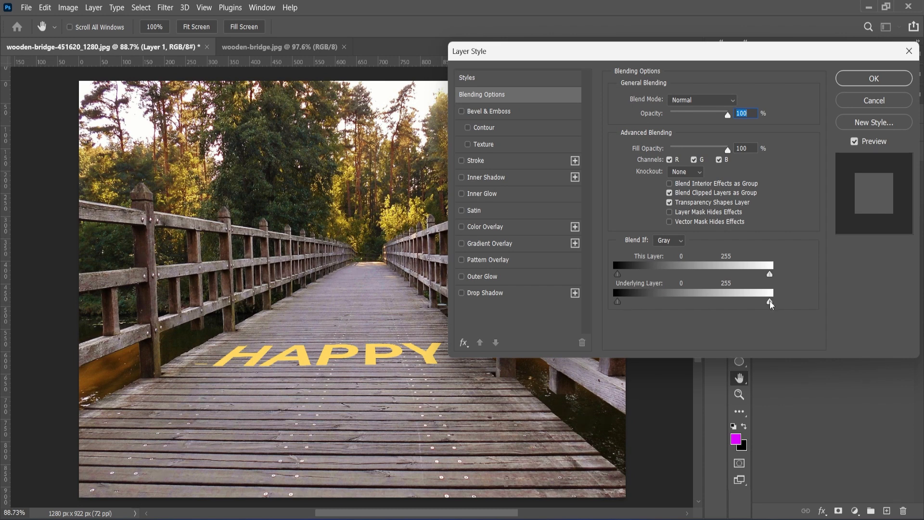
pyautogui.moveTo(771, 304); pyautogui.dragTo(737, 305)
pyautogui.moveTo(618, 303); pyautogui.dragTo(641, 307)
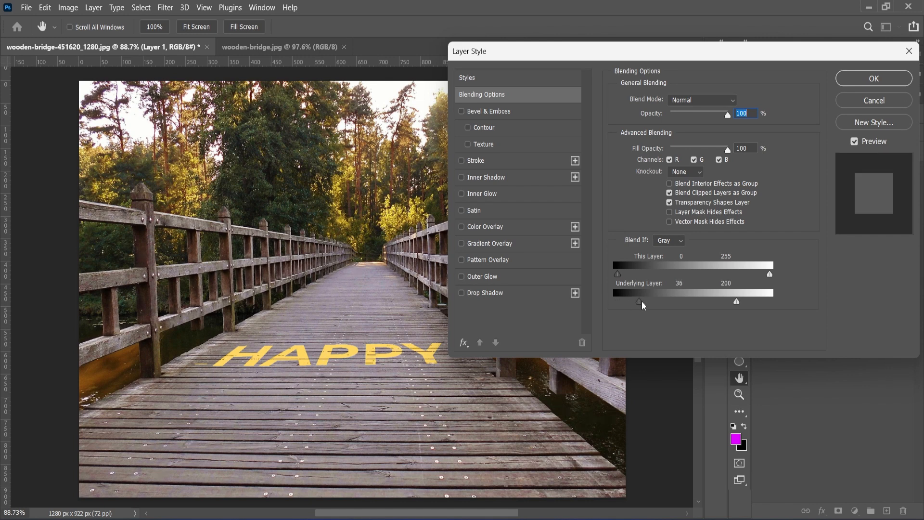
pyautogui.press('alt')
pyautogui.moveTo(642, 306); pyautogui.dragTo(645, 306)
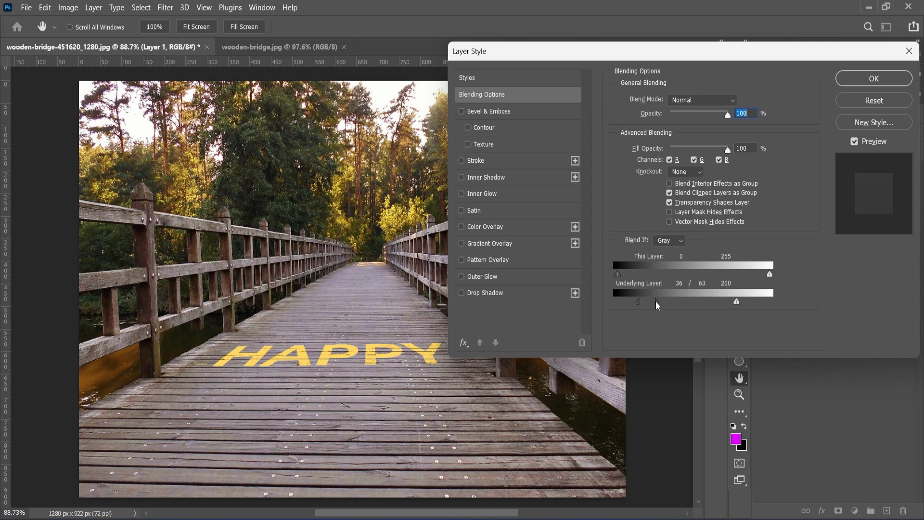
pyautogui.moveTo(665, 305)
pyautogui.mouseDown()
pyautogui.moveTo(637, 302)
pyautogui.moveTo(664, 306)
pyautogui.mouseUp()
pyautogui.press('alt')
pyautogui.moveTo(733, 304)
pyautogui.mouseDown()
pyautogui.moveTo(717, 304)
pyautogui.moveTo(743, 304)
pyautogui.moveTo(717, 306)
pyautogui.mouseUp()
pyautogui.moveTo(633, 304); pyautogui.dragTo(740, 305)
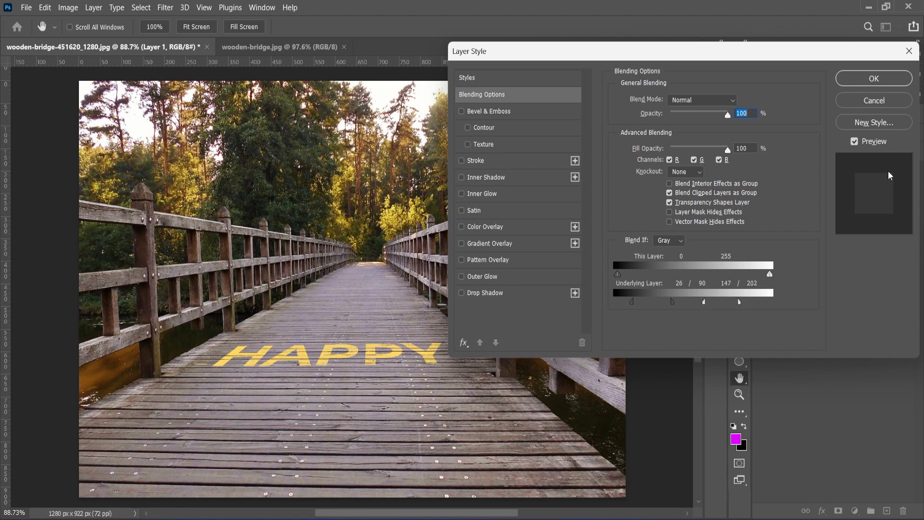
# - Confirm the blending, zoom in to inspect the HAPPY lettering, then select Layer 0
pyautogui.click(874, 79)
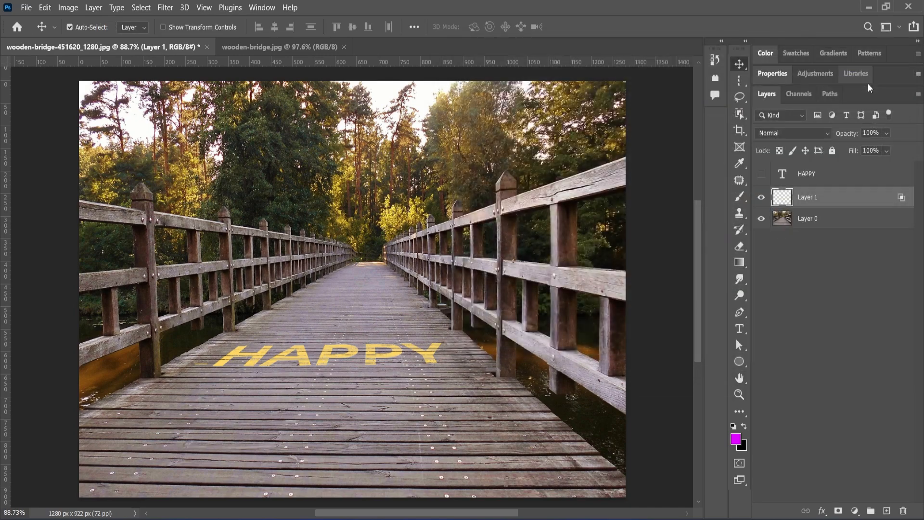
pyautogui.scroll(3, 385, 368)
pyautogui.scroll(2, 385, 369)
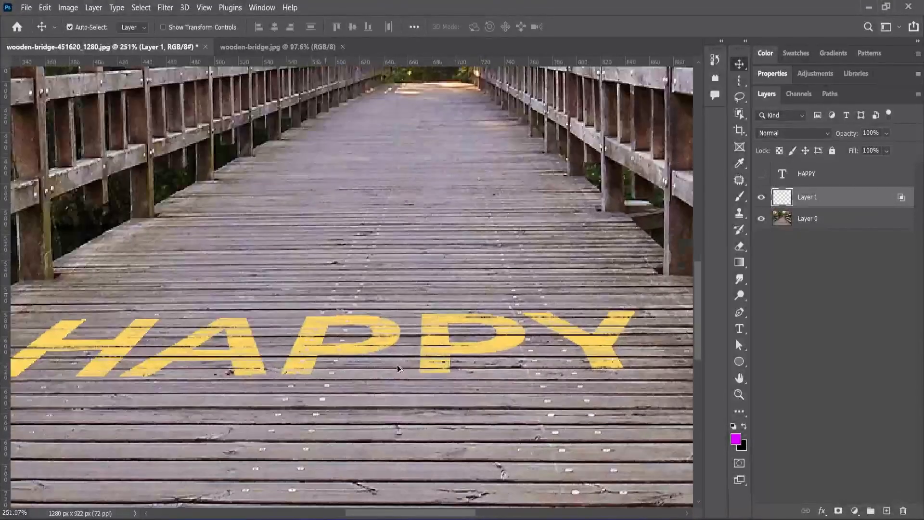
pyautogui.scroll(-5, 386, 367)
pyautogui.scroll(-3, 387, 366)
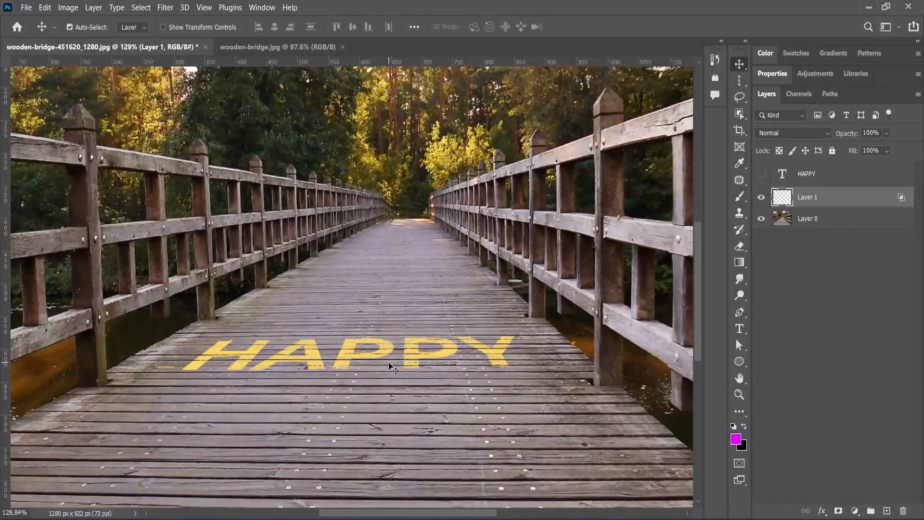
pyautogui.scroll(-1, 390, 367)
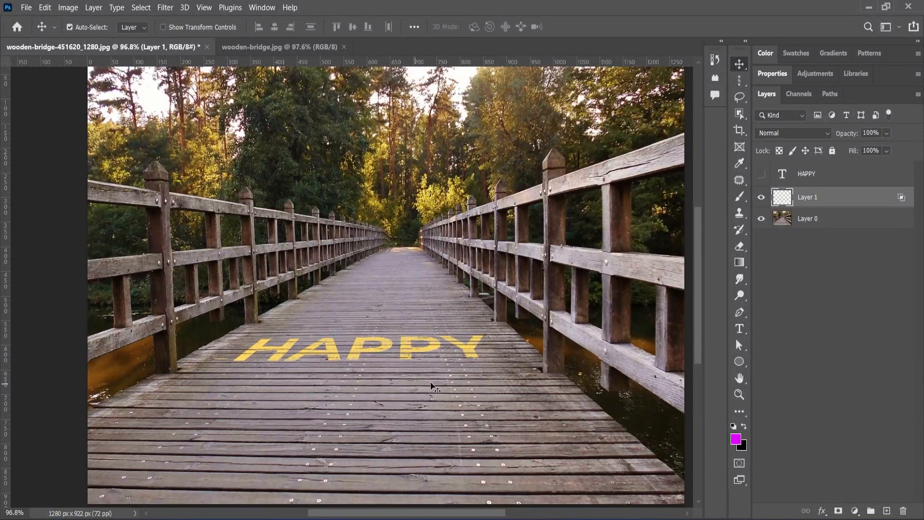
pyautogui.scroll(-2, 416, 383)
pyautogui.scroll(3, 414, 381)
pyautogui.click(823, 220)
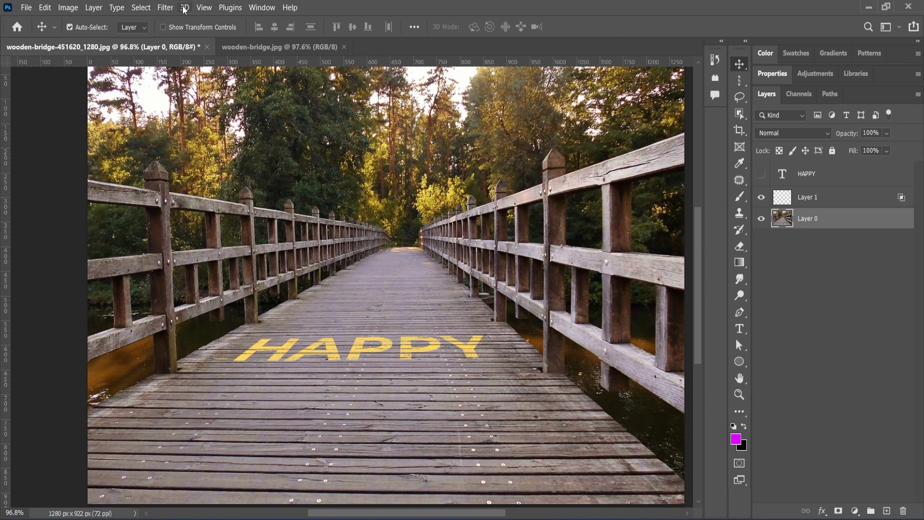
# - Start a Tilt-Shift blur from Filter > Blur Gallery on the bridge photo
pyautogui.click(165, 7)
pyautogui.moveTo(232, 195)
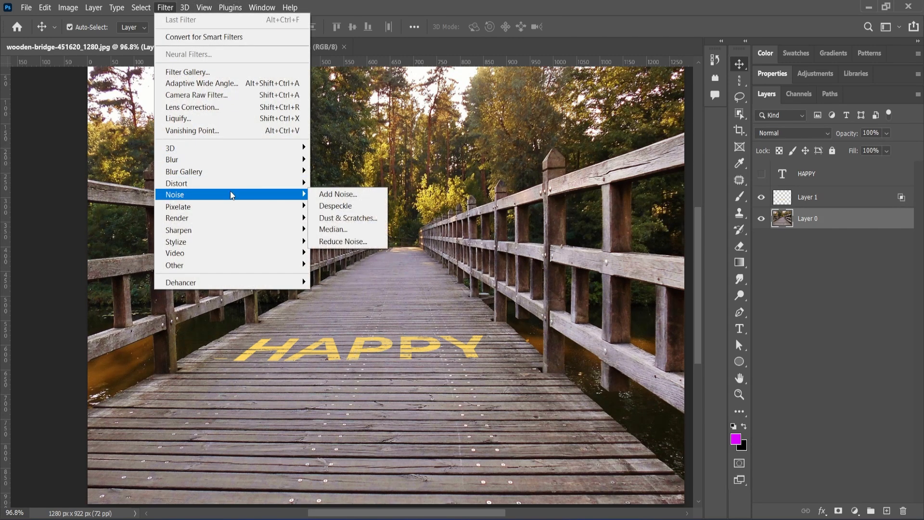
pyautogui.moveTo(250, 177)
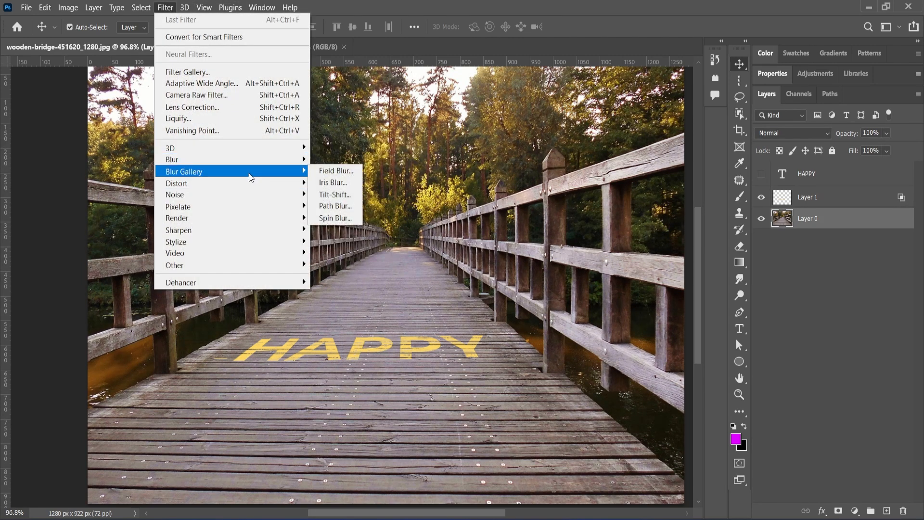
pyautogui.click(346, 196)
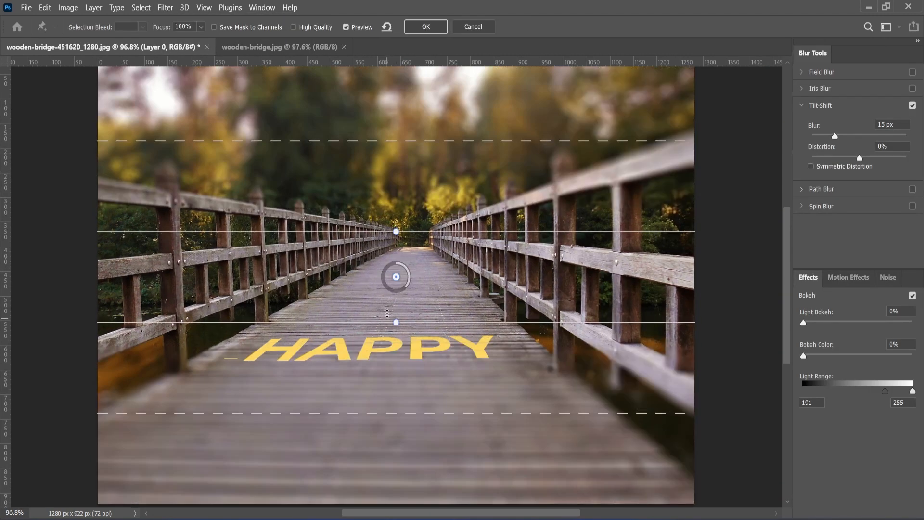
# - Position and level the sharp focus band over HAPPY and set Blur to 9 px
pyautogui.moveTo(396, 277); pyautogui.dragTo(392, 336)
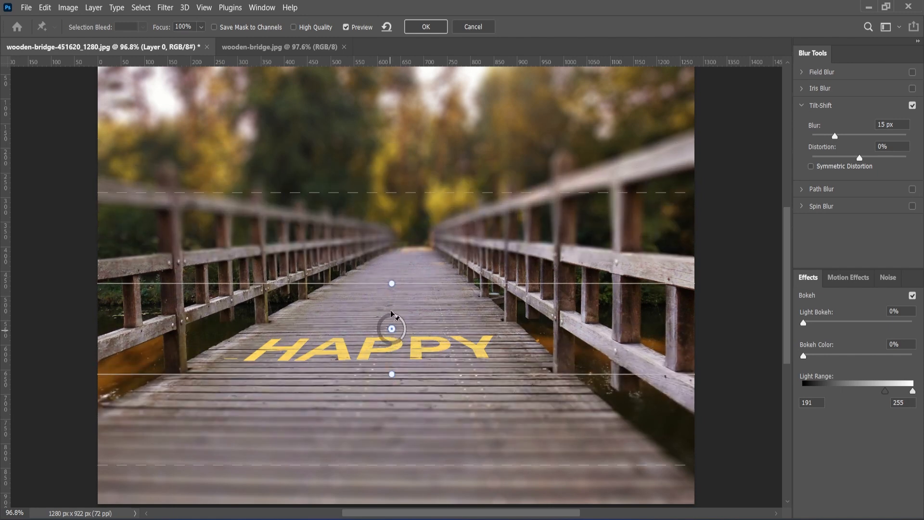
pyautogui.moveTo(393, 283); pyautogui.dragTo(394, 284)
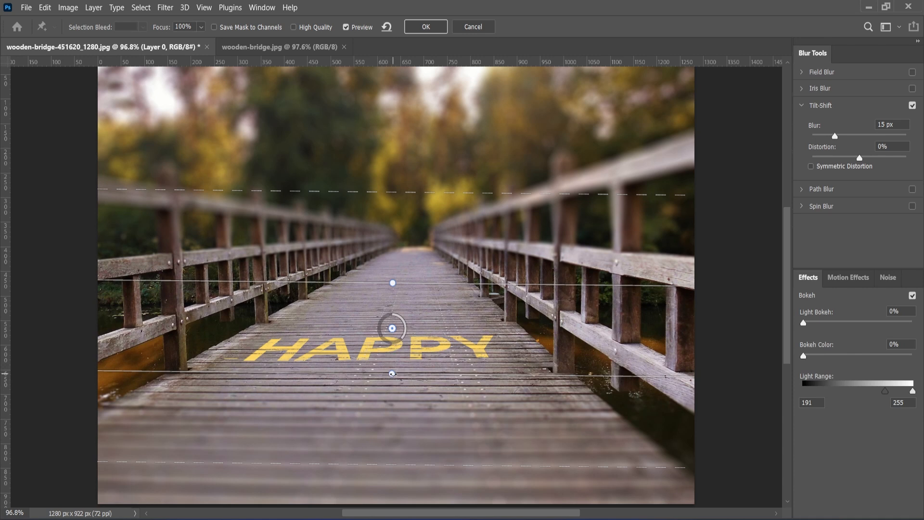
pyautogui.moveTo(392, 374); pyautogui.dragTo(393, 372)
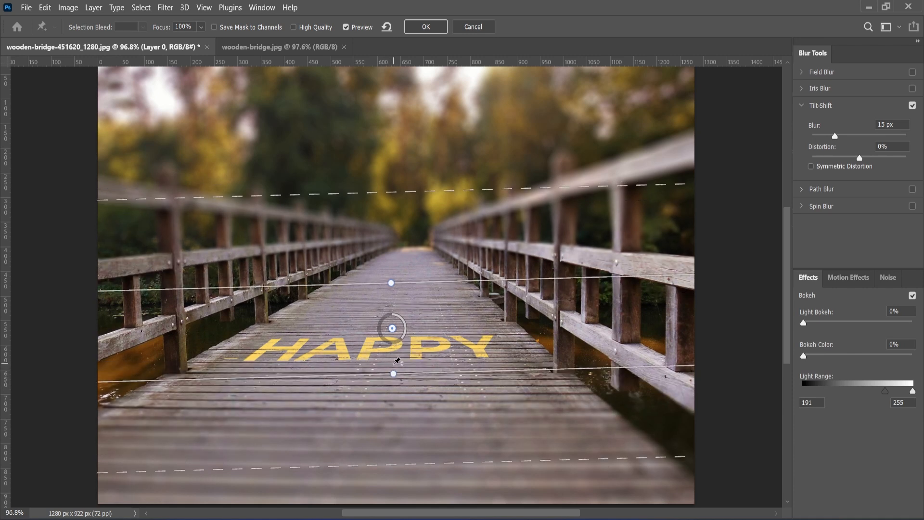
pyautogui.moveTo(393, 374); pyautogui.dragTo(393, 339)
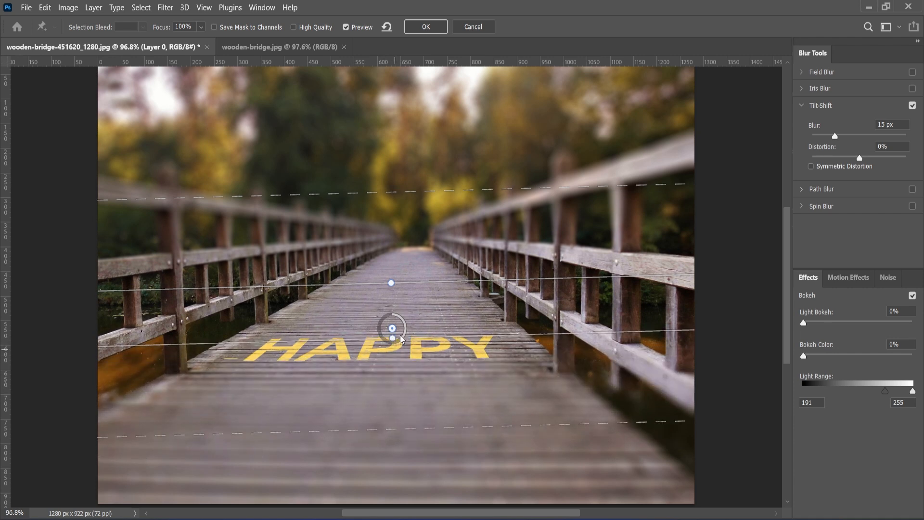
pyautogui.moveTo(395, 282); pyautogui.dragTo(394, 277)
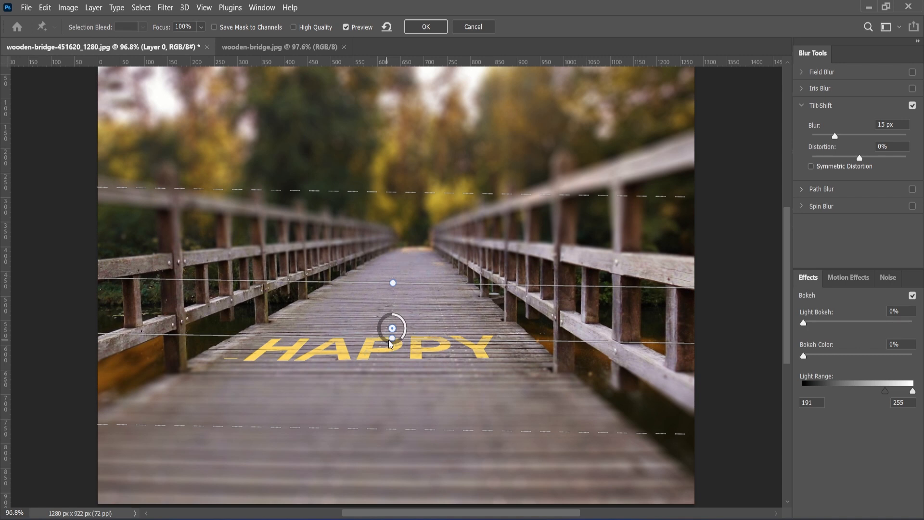
pyautogui.moveTo(393, 328); pyautogui.dragTo(392, 360)
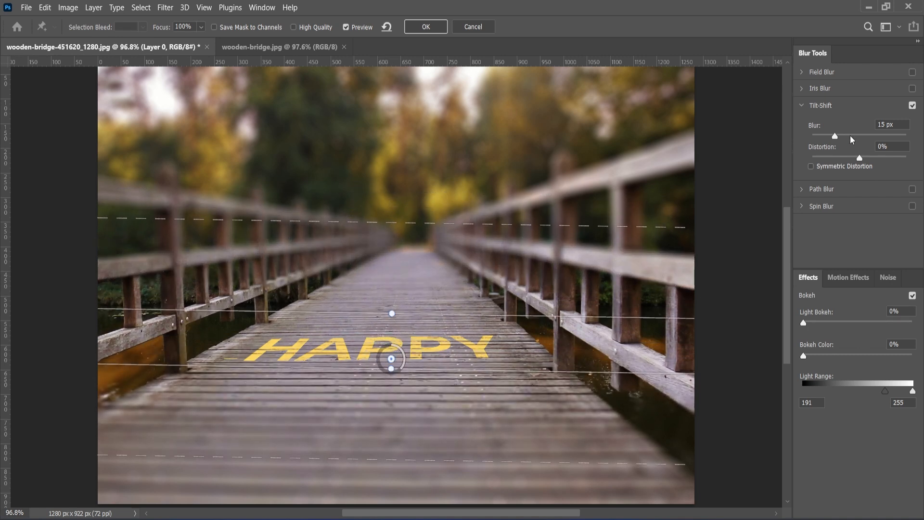
pyautogui.moveTo(835, 139)
pyautogui.mouseDown()
pyautogui.moveTo(826, 139)
pyautogui.moveTo(876, 163)
pyautogui.moveTo(851, 162)
pyautogui.moveTo(836, 139)
pyautogui.moveTo(832, 146)
pyautogui.mouseUp()
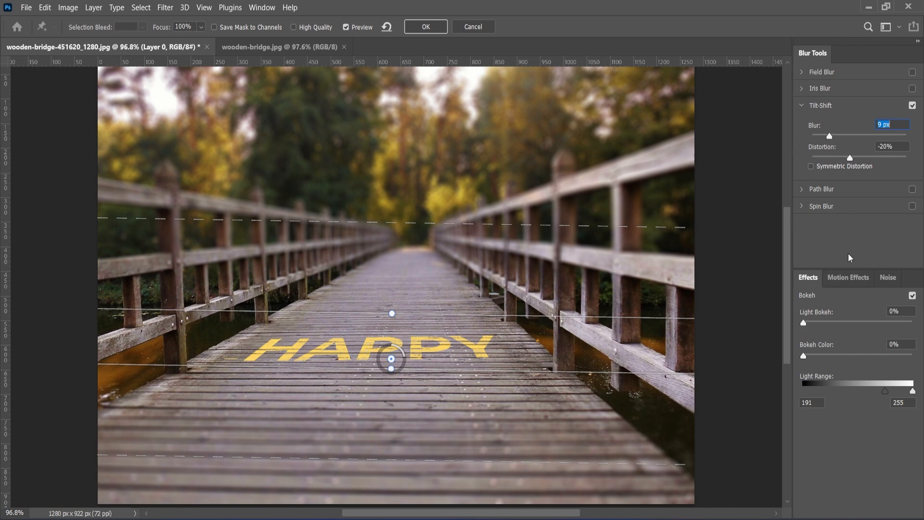
# - Apply the Tilt-Shift blur from the Blur Gallery, softening trees and distant bridge around HAPPY
pyautogui.click(425, 27)
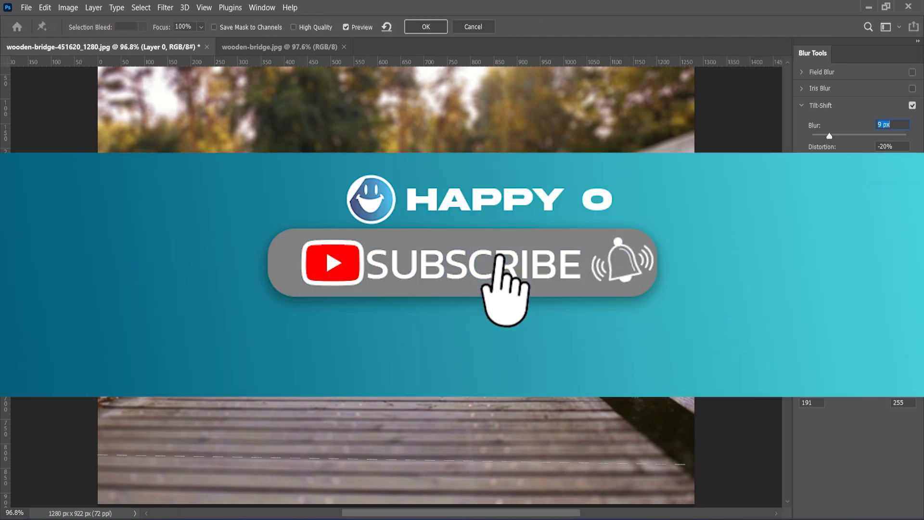
pyautogui.click(425, 29)
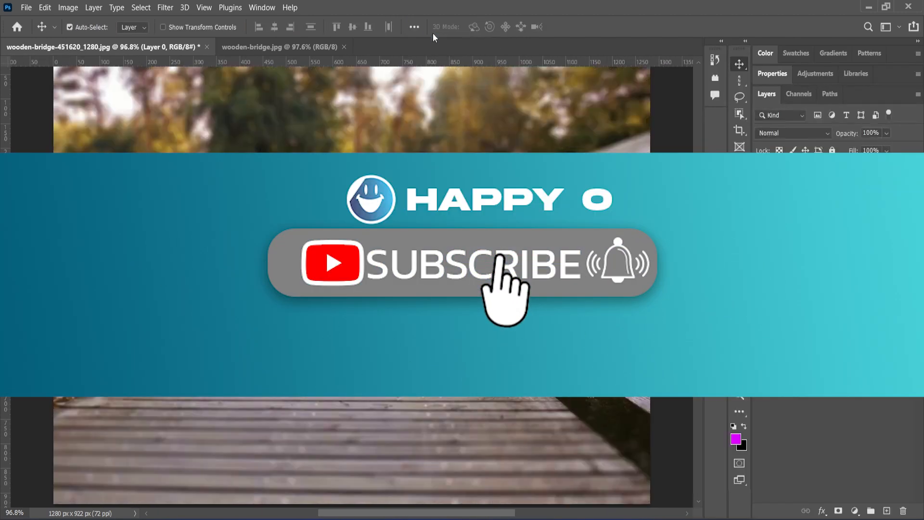